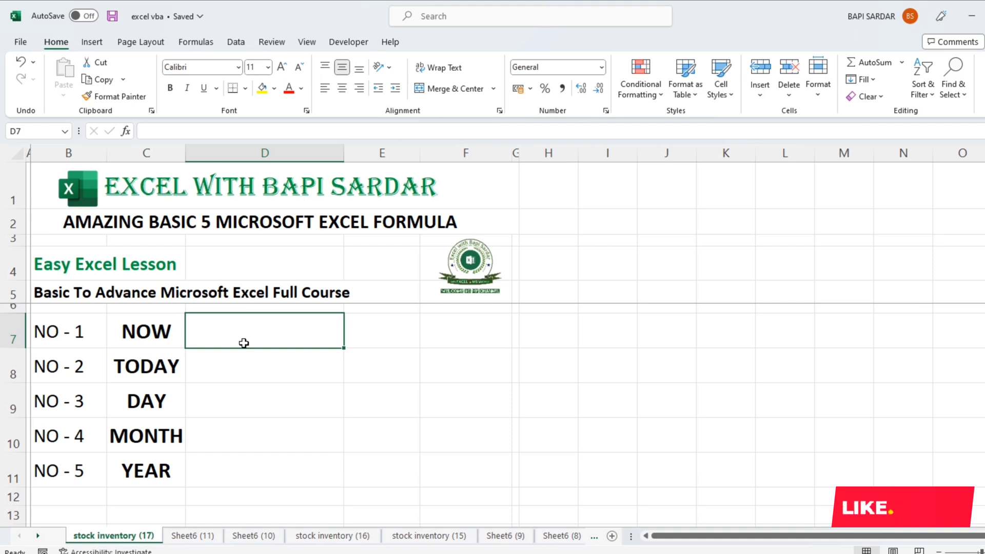
Enter the formula =NOW() in cell D7, beside the NOW label
text(=)
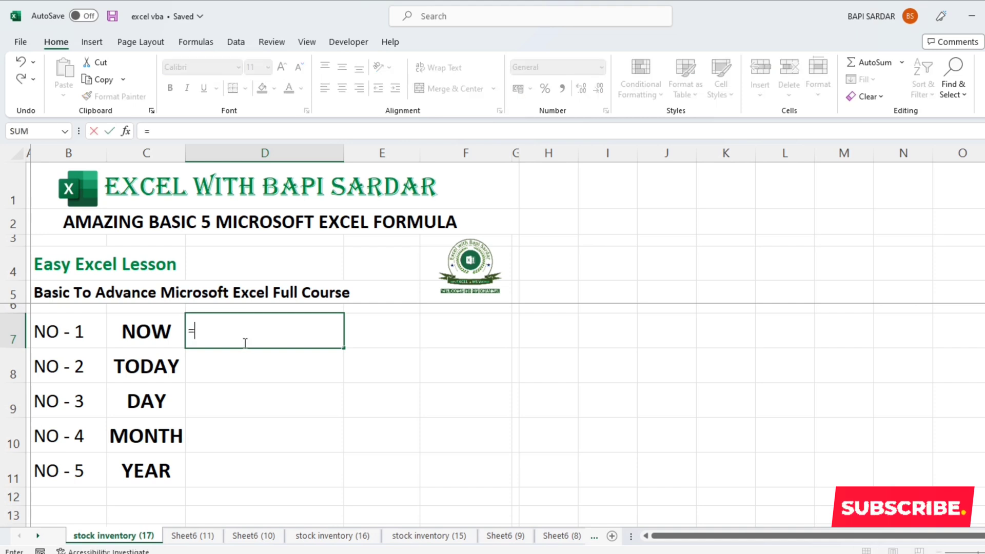
text(NOW)
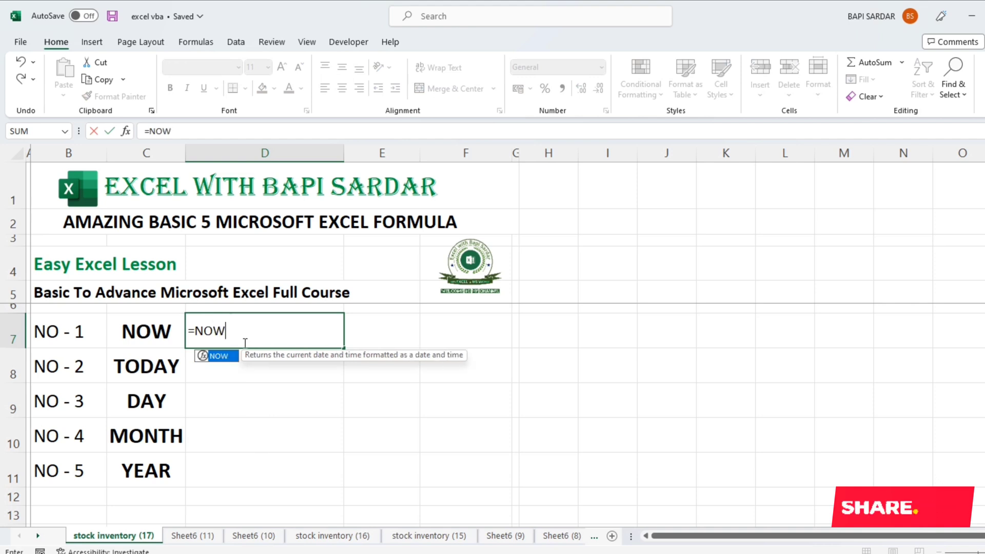
text(()
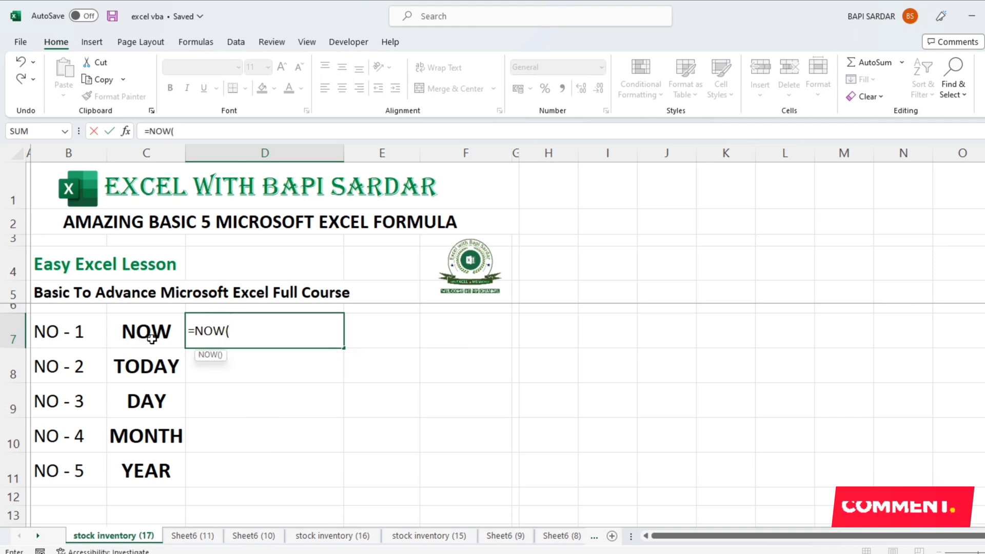
text())
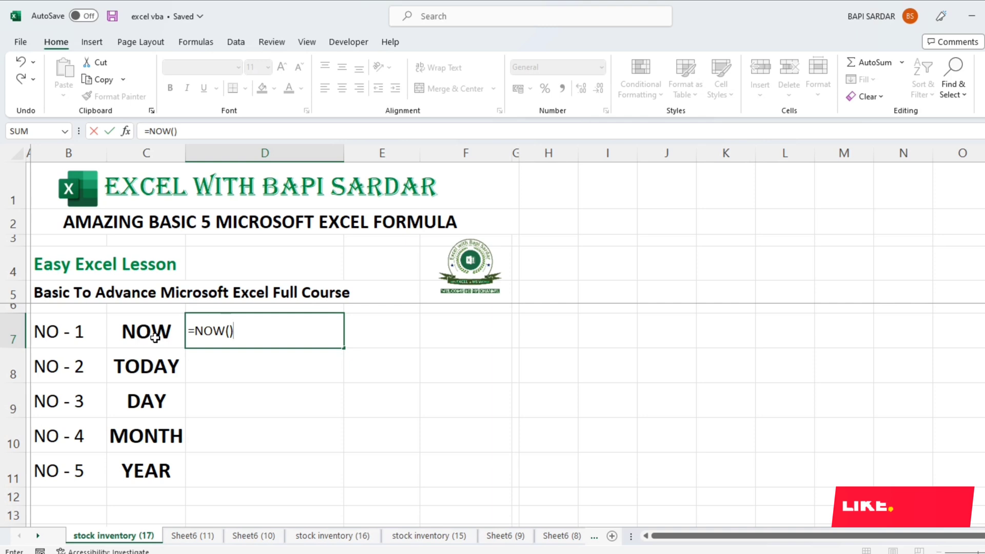
key(Return)
click(261, 335)
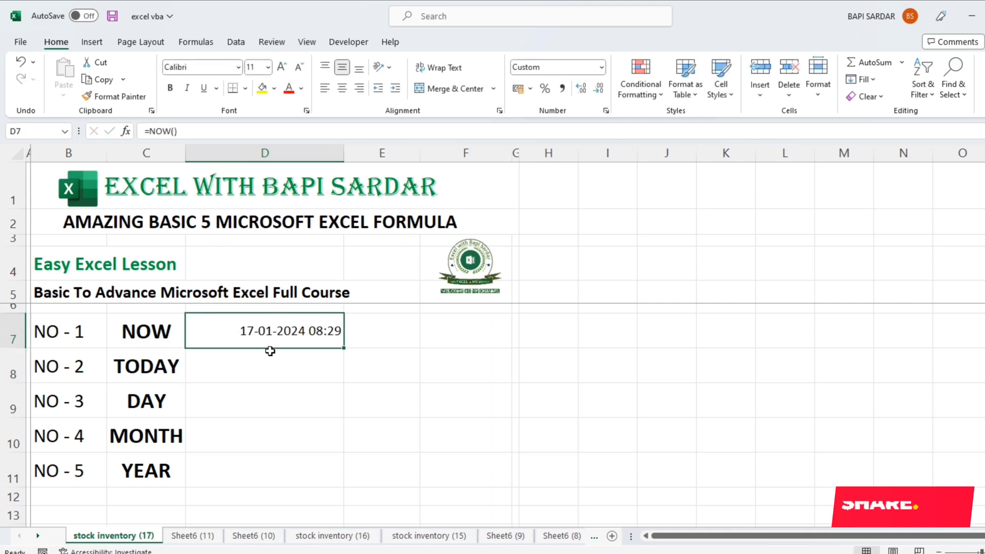
Enter the formula =TODAY() in cell D8, beside the TODAY label
click(313, 354)
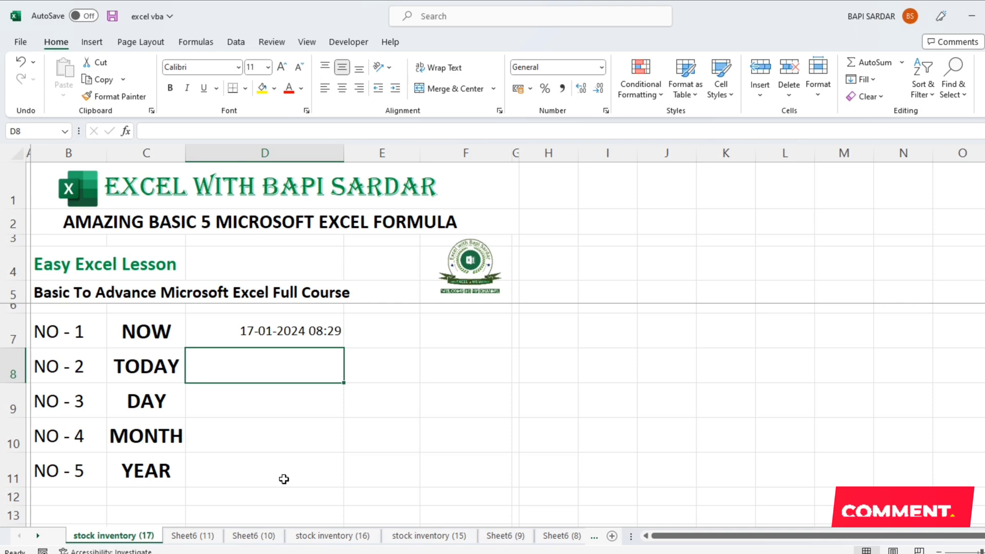
text(=TO)
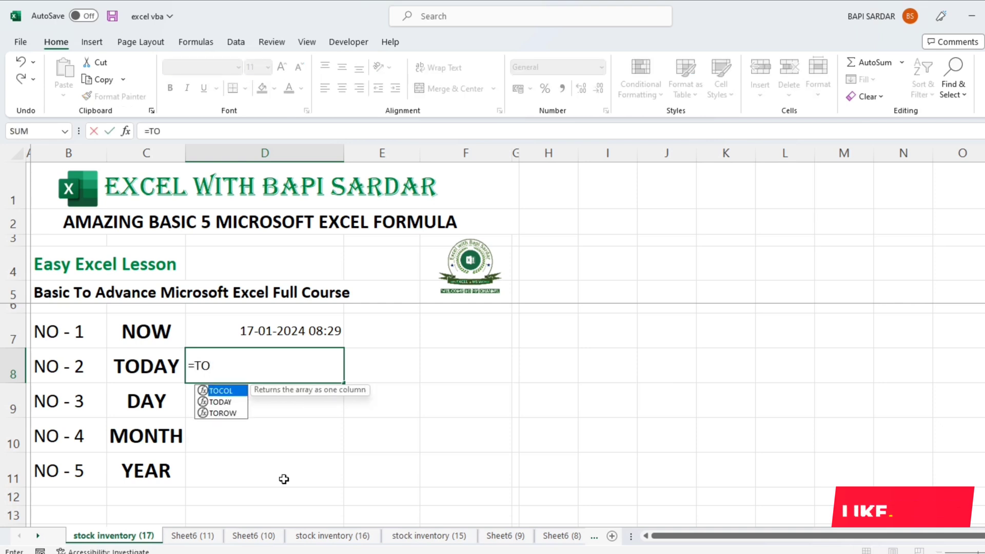
text(DA)
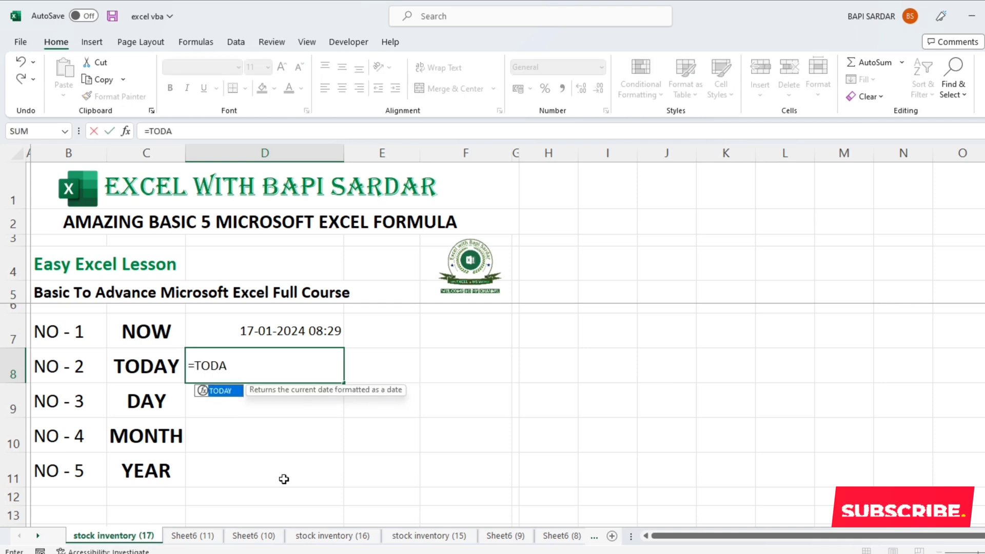
text(Y())
key(Return)
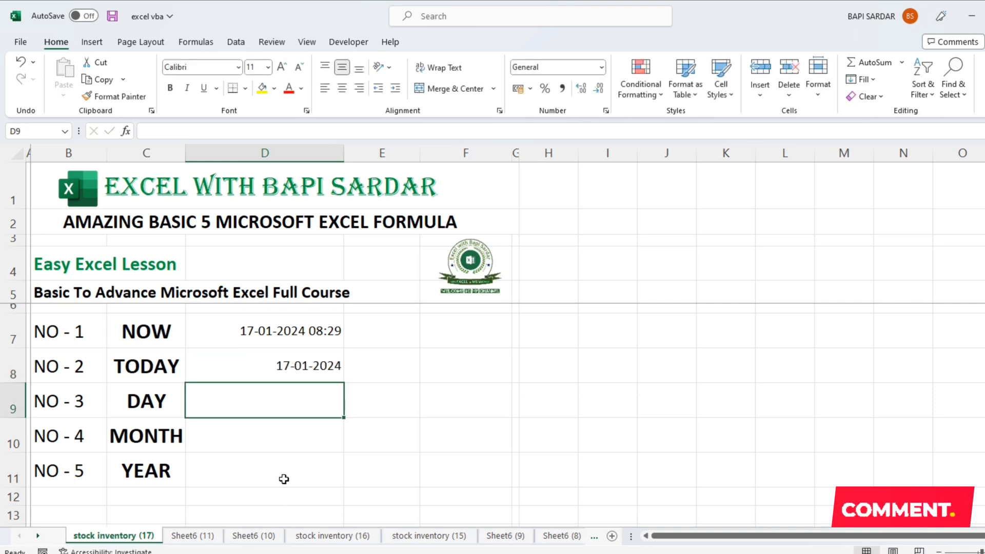
click(283, 368)
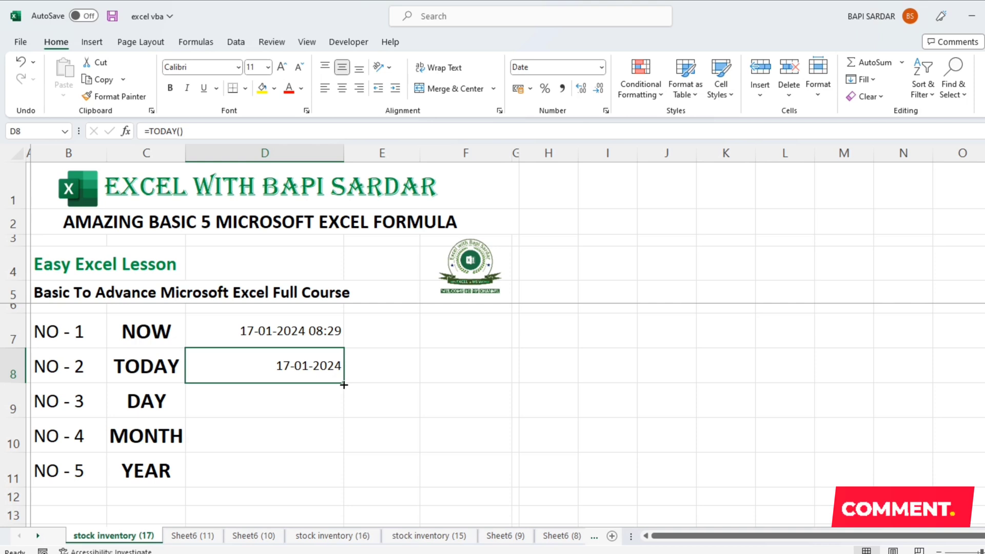
Enter the formula =DAY(D8) in cell D9 to extract the day from the TODAY date
click(290, 402)
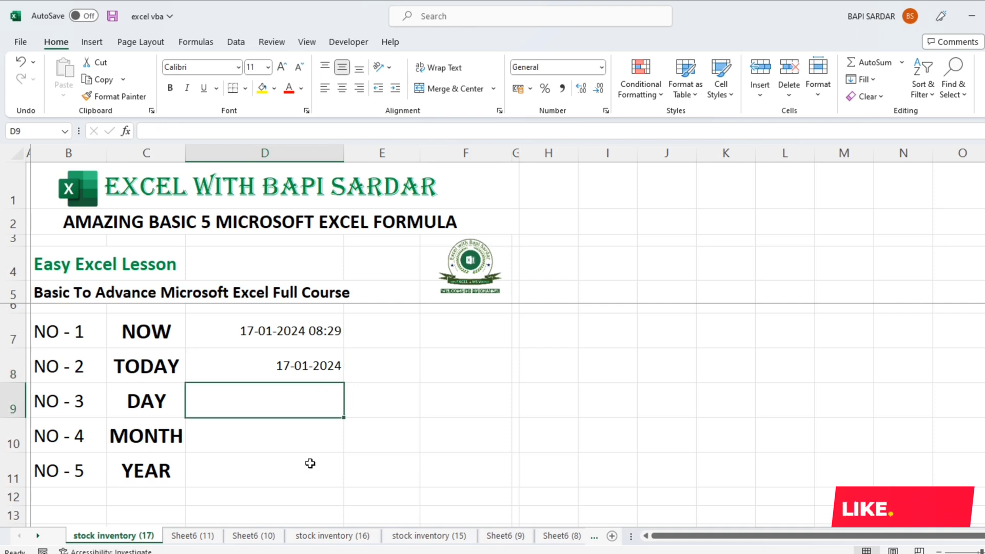
text(=DAY)
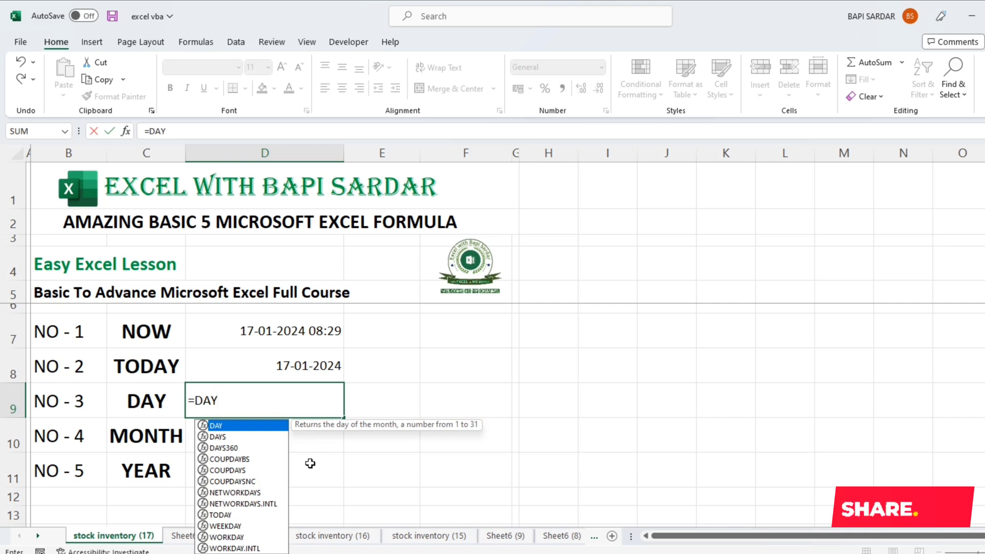
text(()
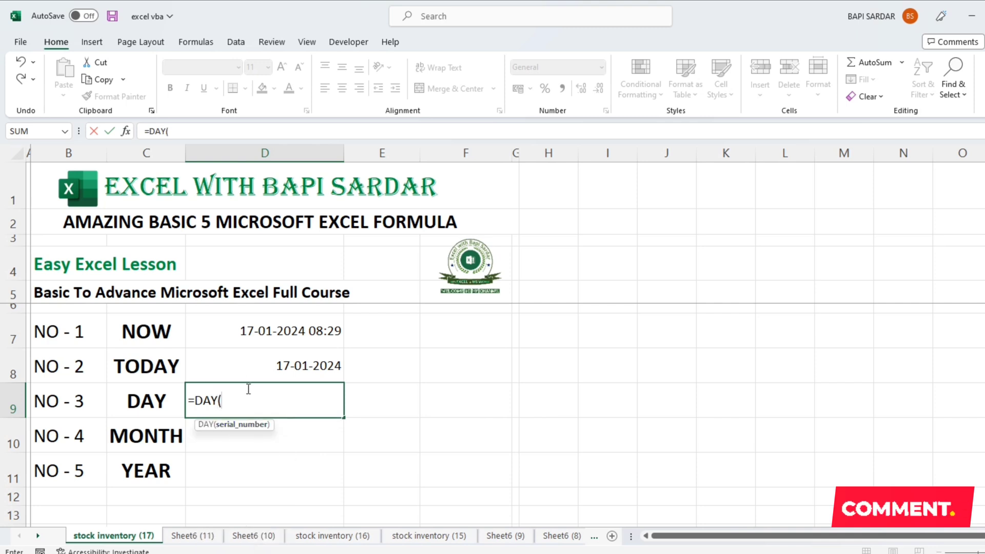
click(247, 368)
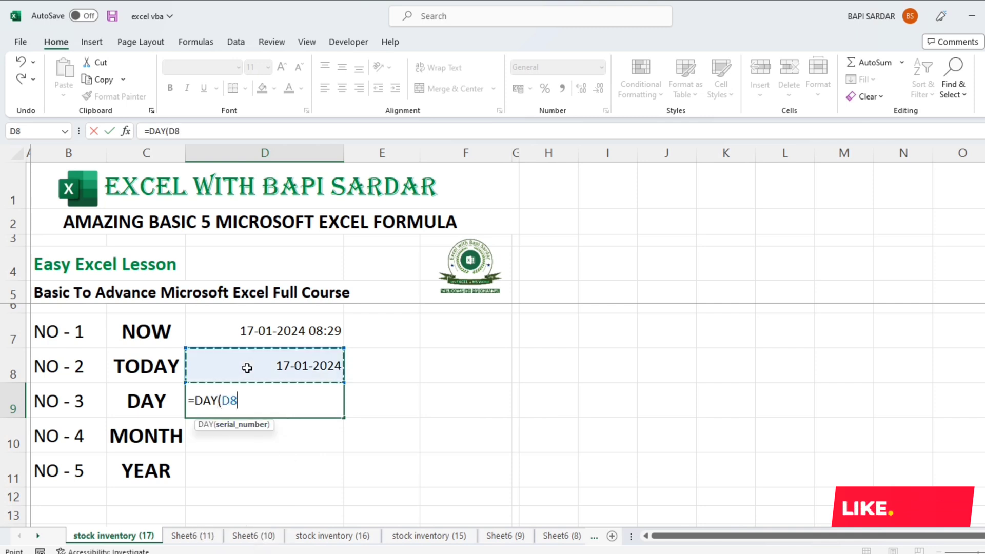
text())
key(Return)
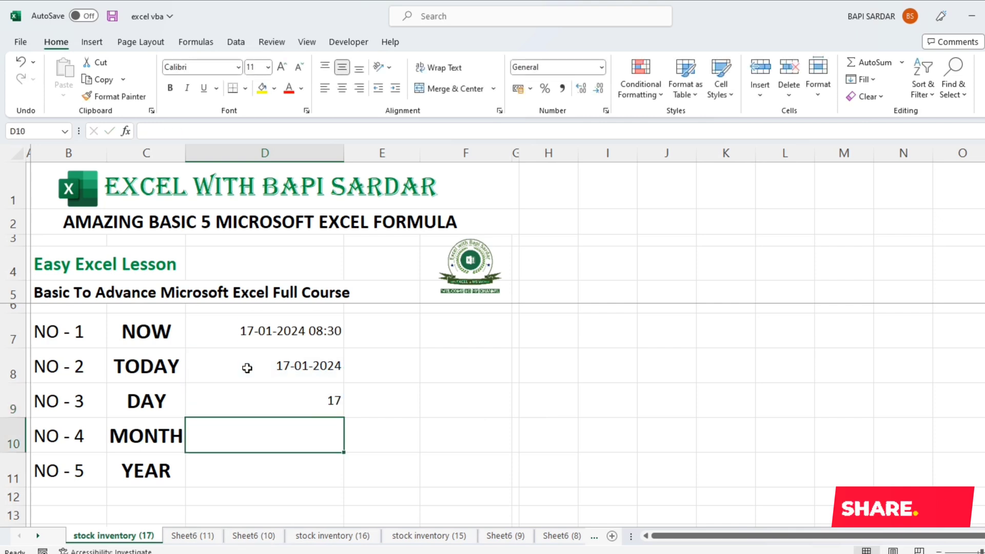
click(282, 401)
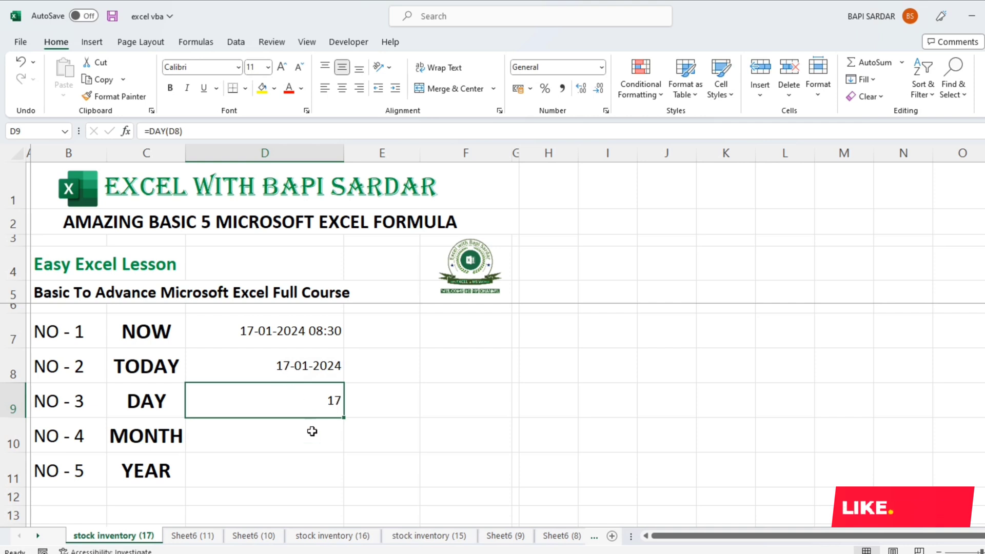
Enter the date 22-01-2024 in cell E8, beside the TODAY result
click(374, 370)
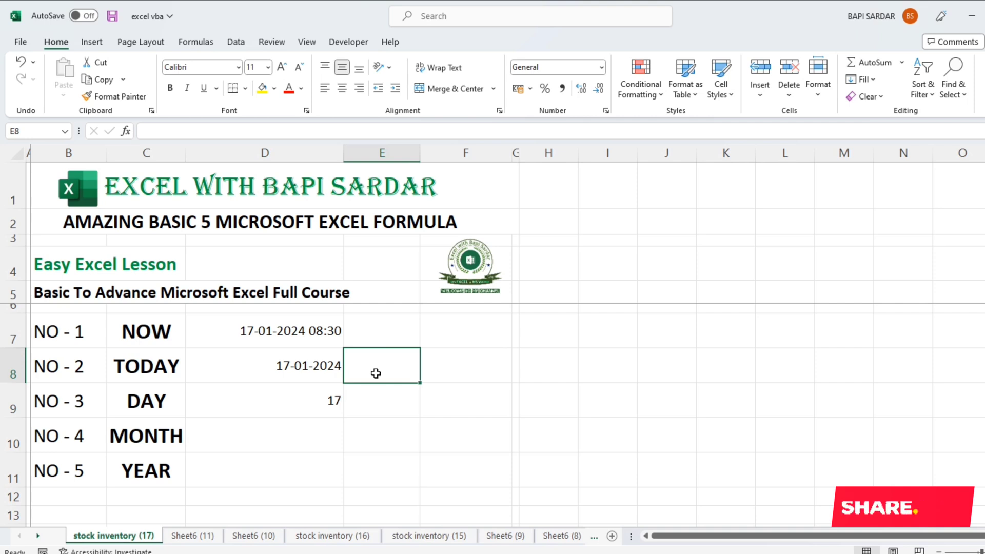
text(22-01-2024)
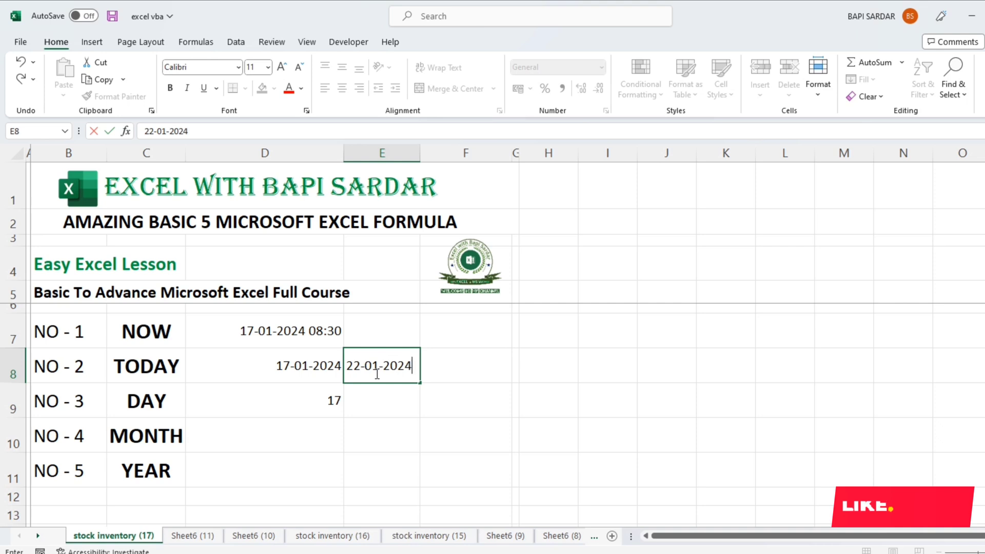
key(Return)
Replace the formula in cell D9 with =DAY(E8) to extract the day from the date in E8
click(310, 410)
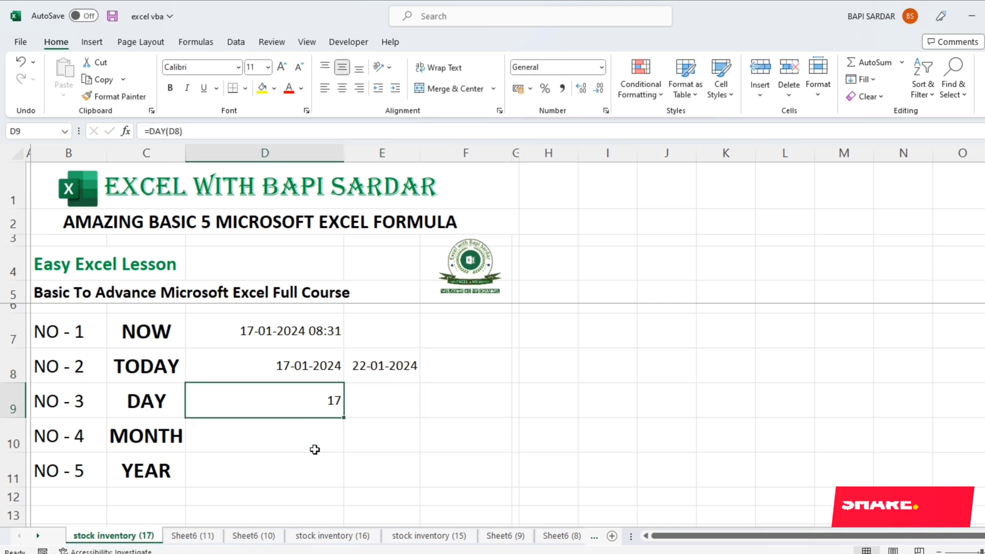
text(=)
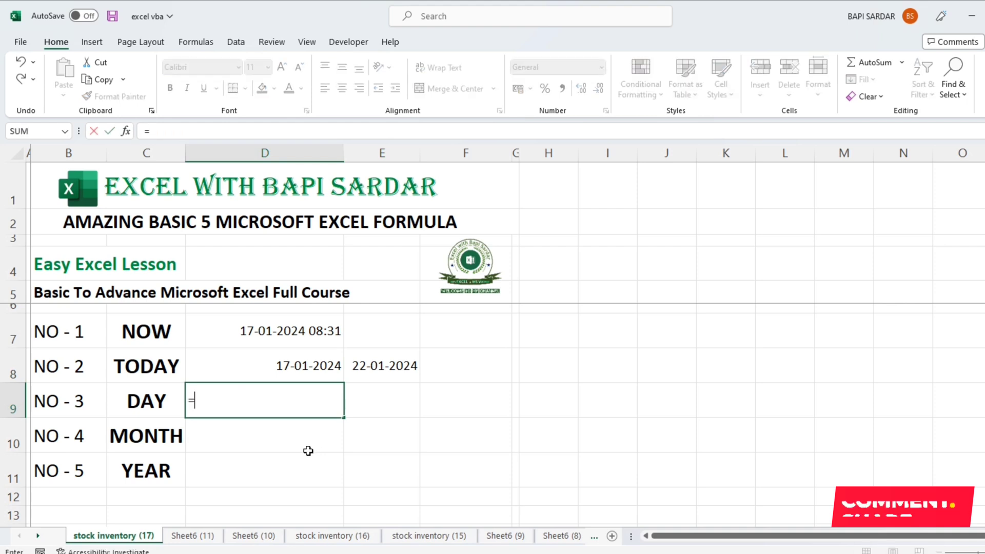
text(DAY()
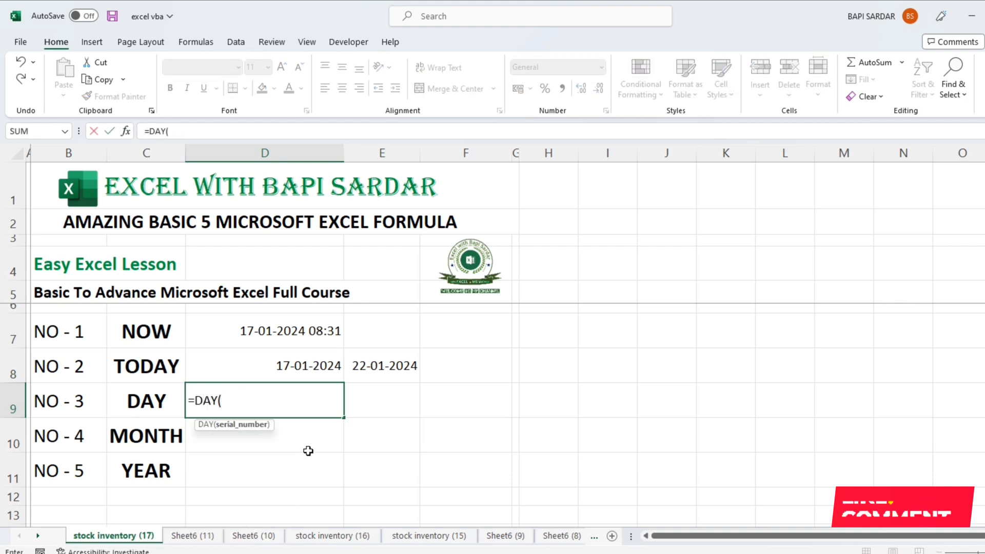
click(381, 366)
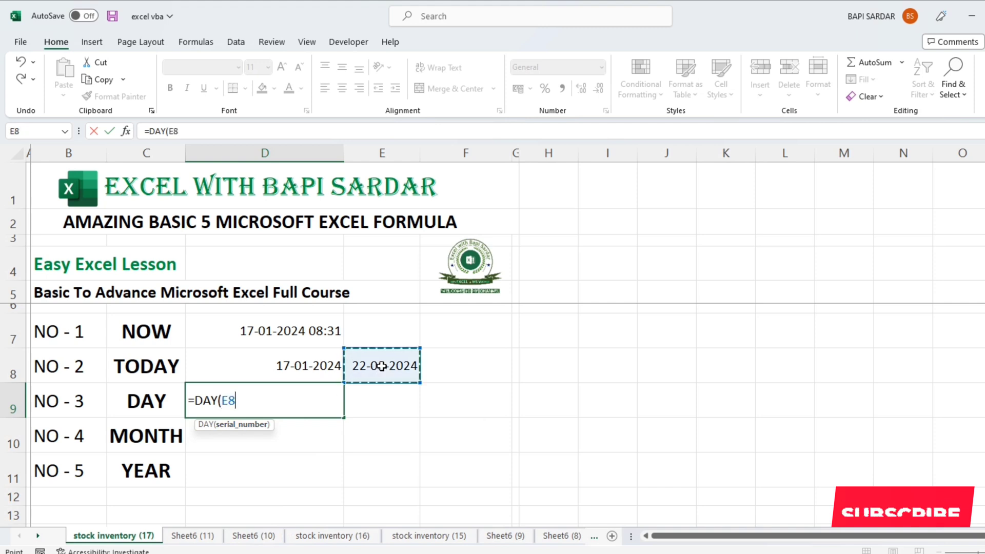
text())
key(Return)
click(290, 403)
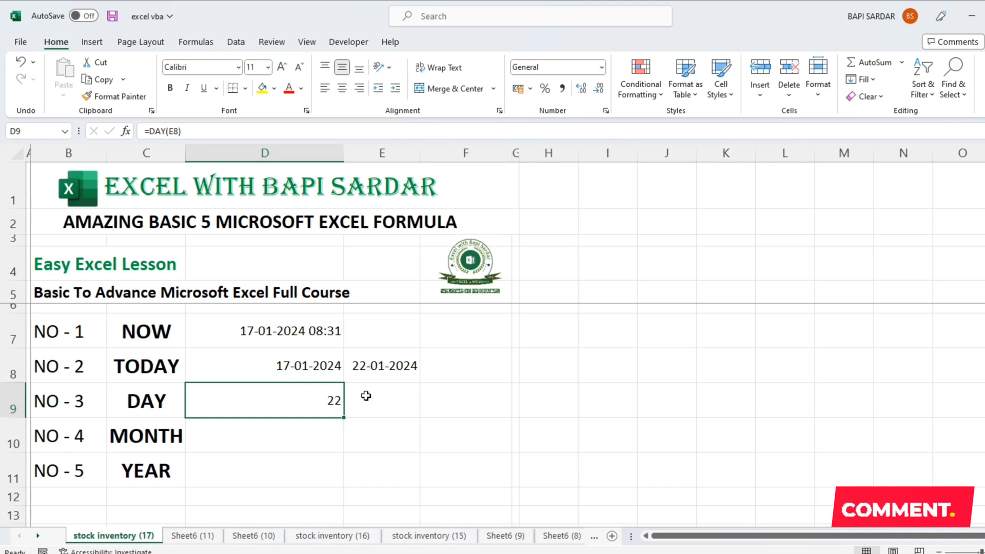
Enter the formula =MONTH(D8) in cell D10 to extract the month from the TODAY date
click(303, 439)
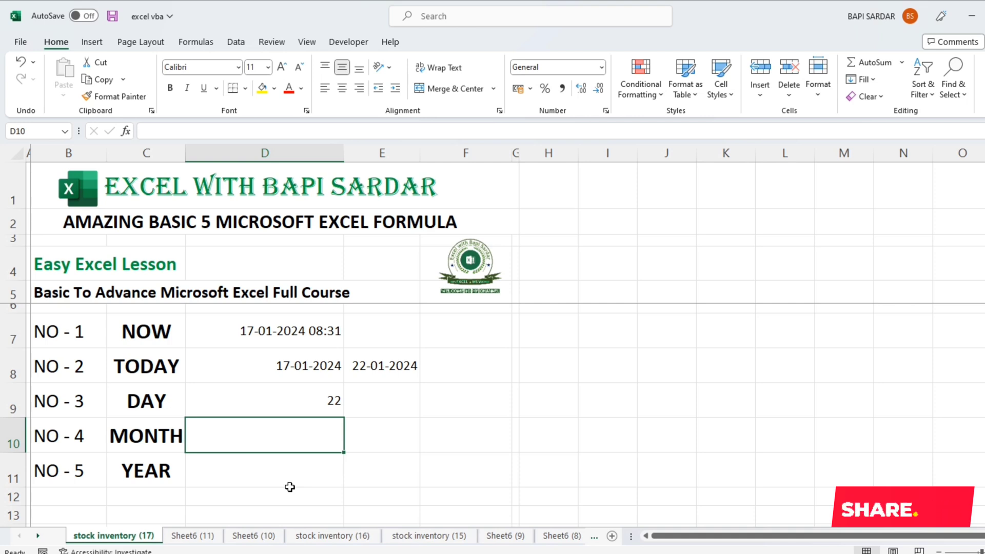
text(=)
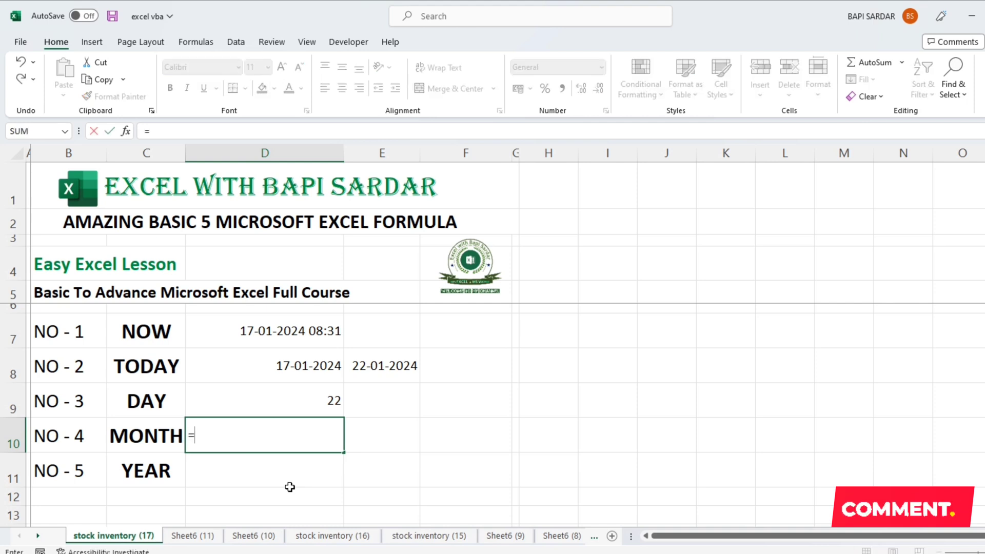
text(MONTH()
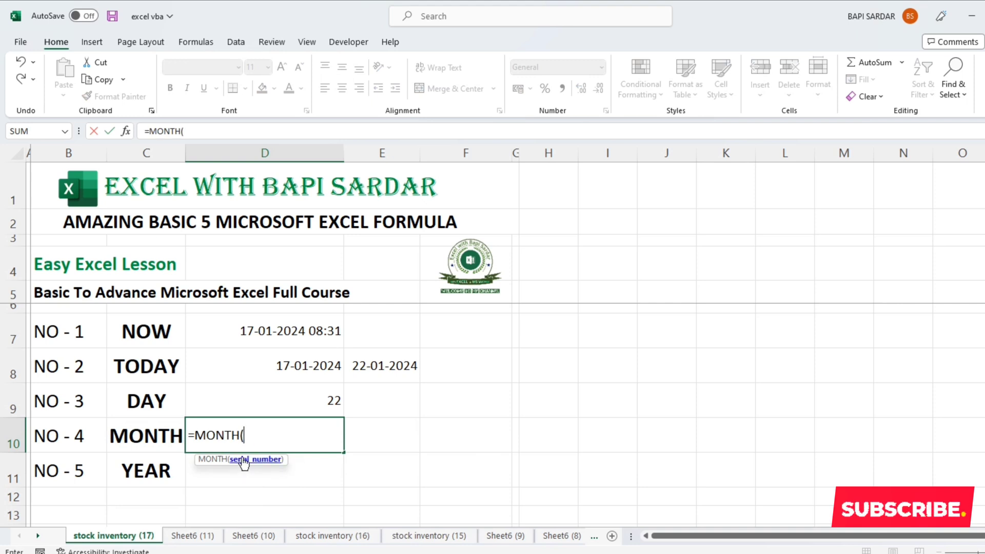
click(290, 367)
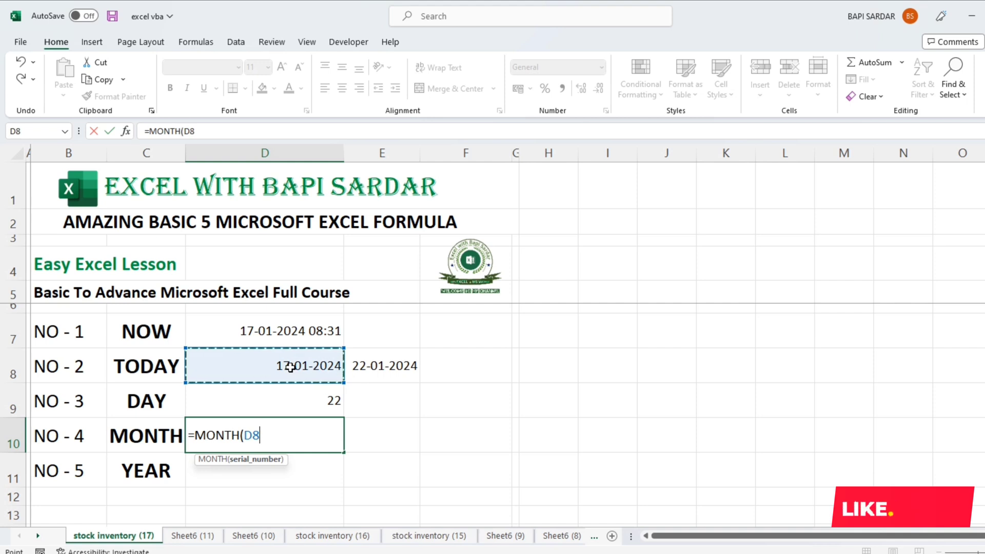
text())
key(Return)
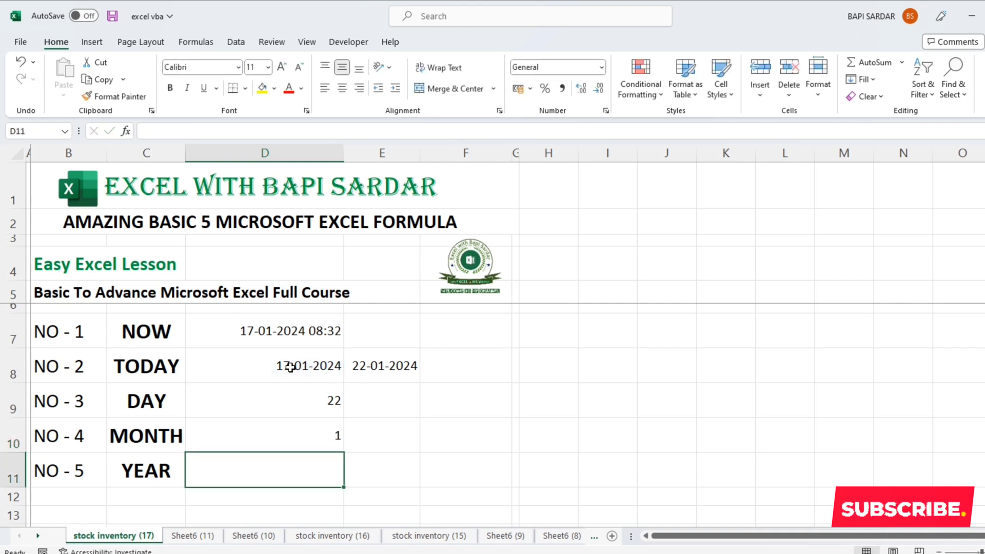
click(314, 435)
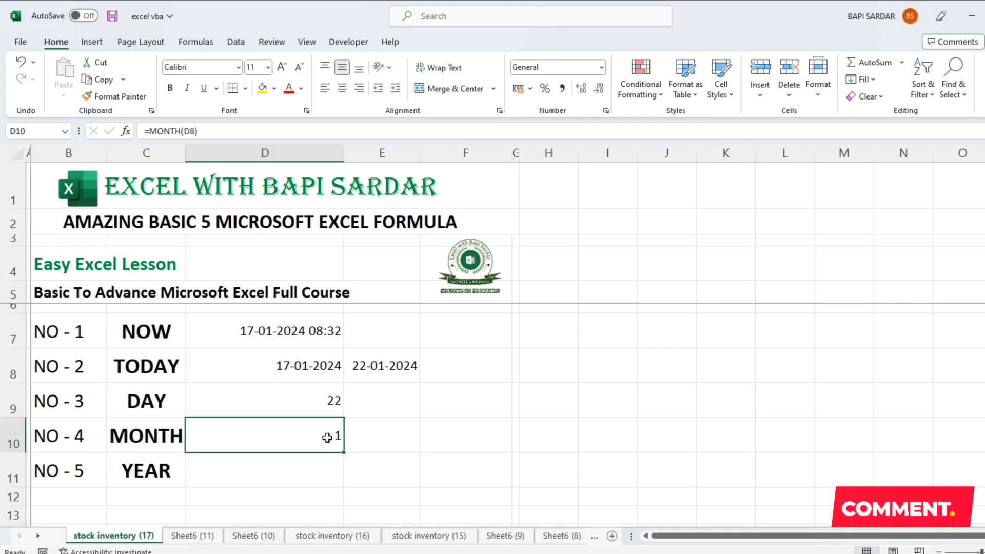
Enter the formula =YEAR(D8) in cell D11 to extract the year from the TODAY date
click(309, 484)
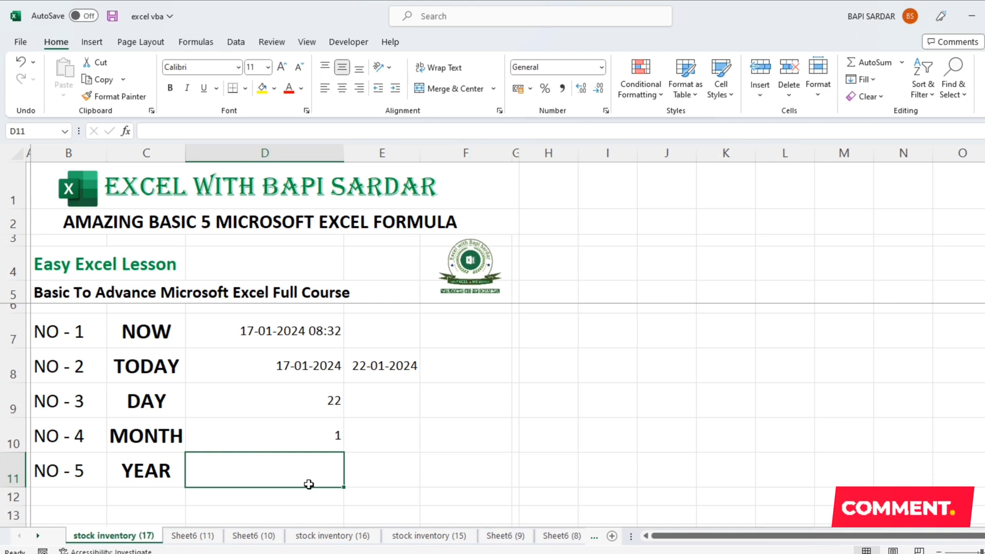
text(=Y)
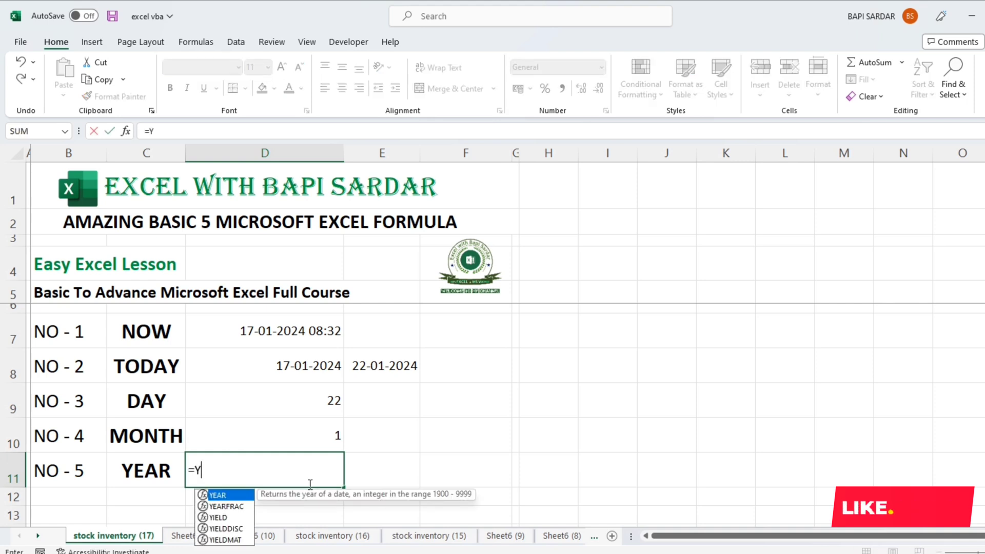
text(EAR()
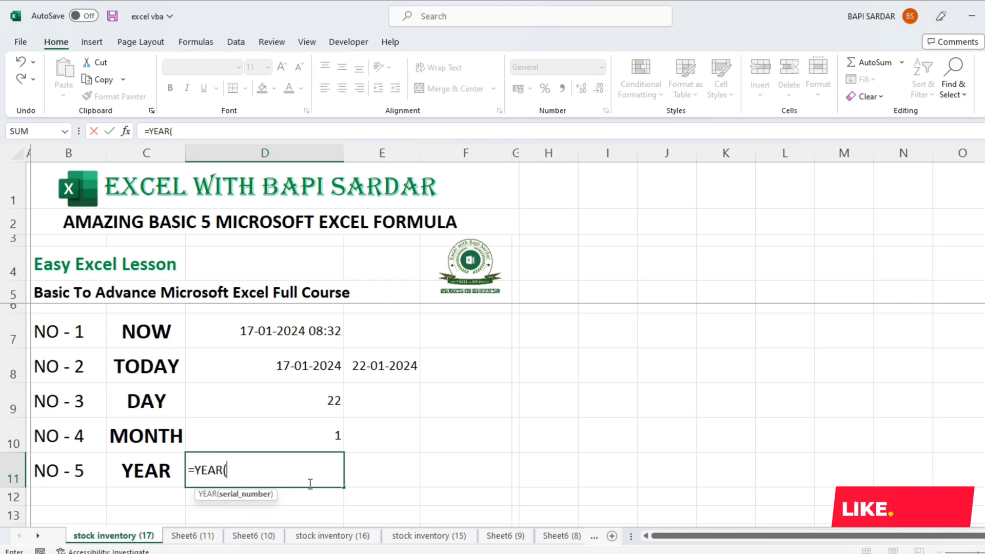
click(299, 362)
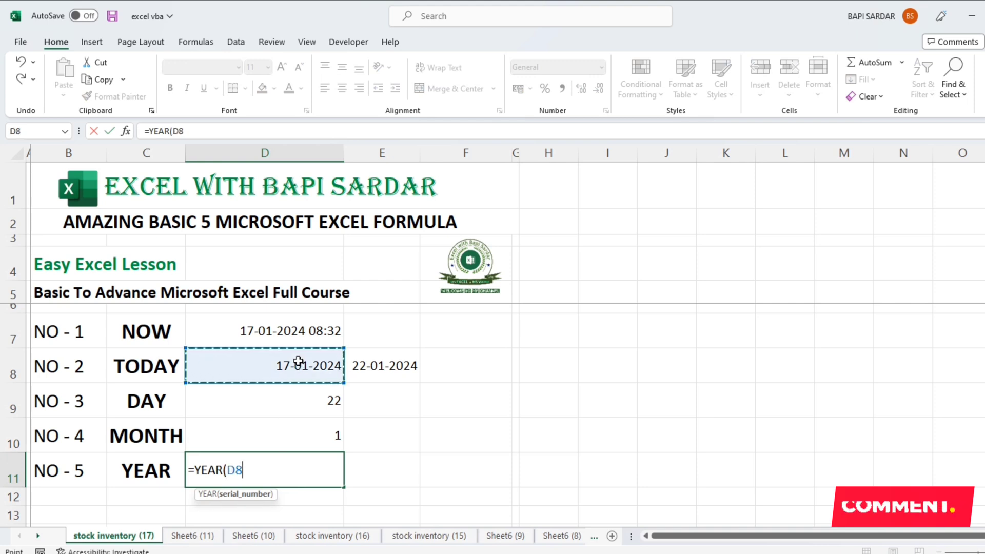
text())
key(Return)
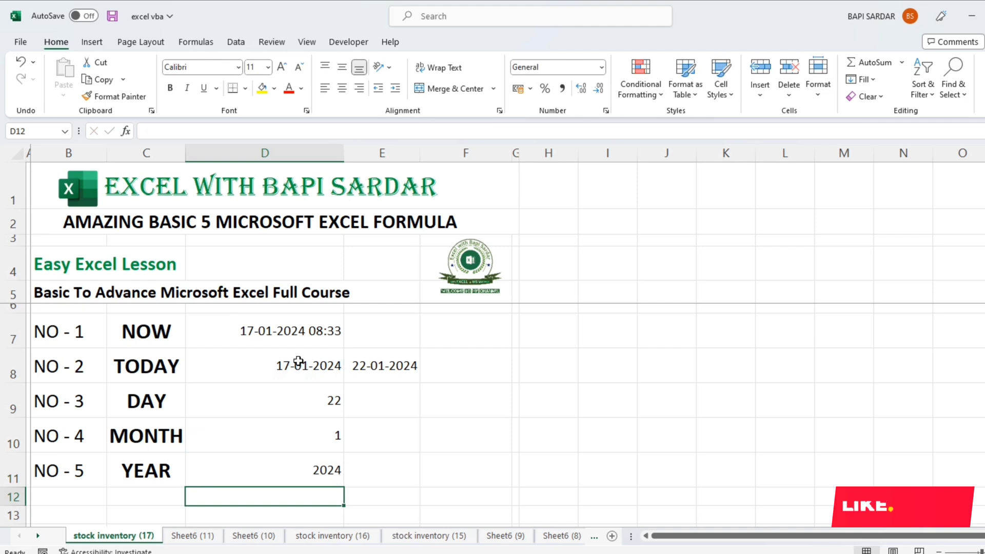
click(306, 476)
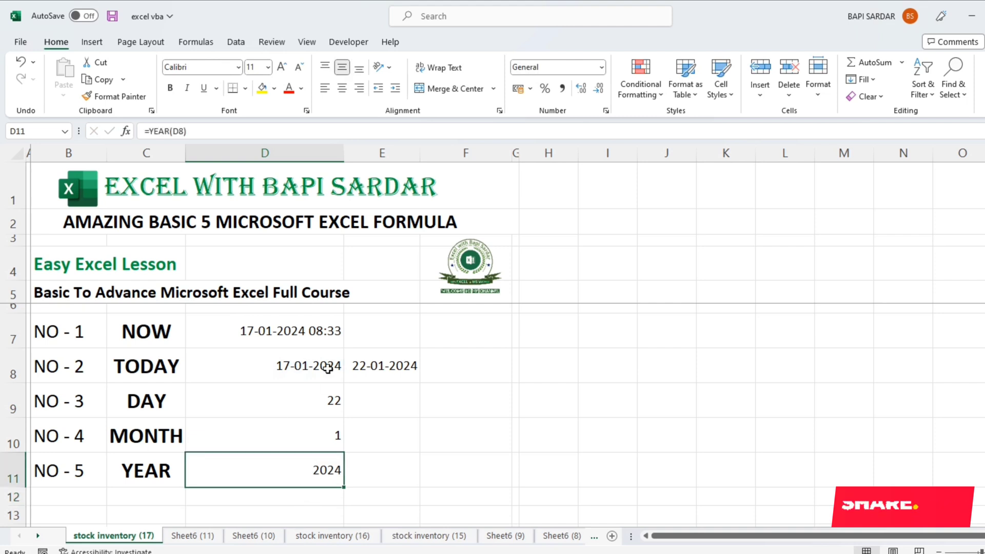
Change the date in cell E8, beside the TODAY result, to 26-01-2026
click(367, 369)
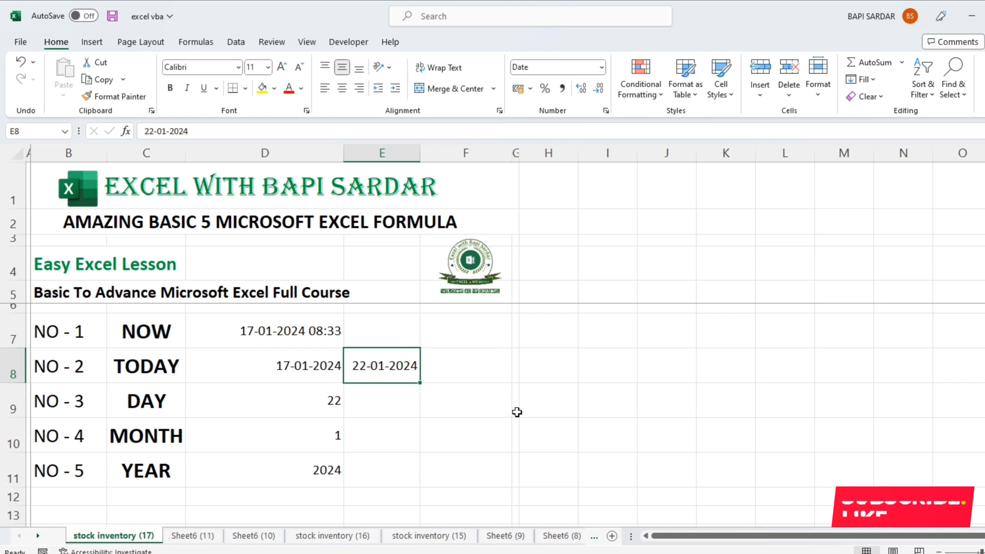
text(26-01-2026)
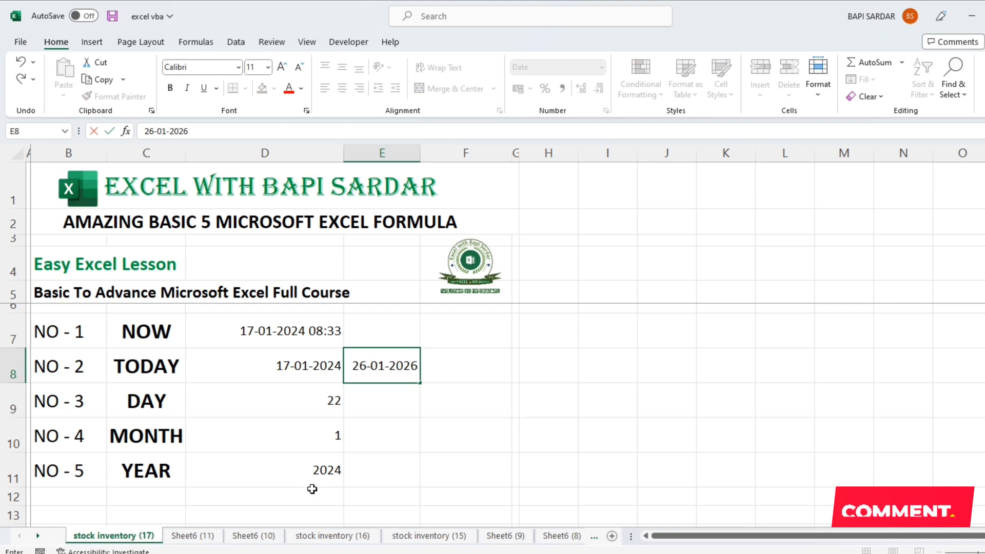
Replace the formula in cell D11 with =YEAR(E8) to extract the year from the date in E8
click(297, 476)
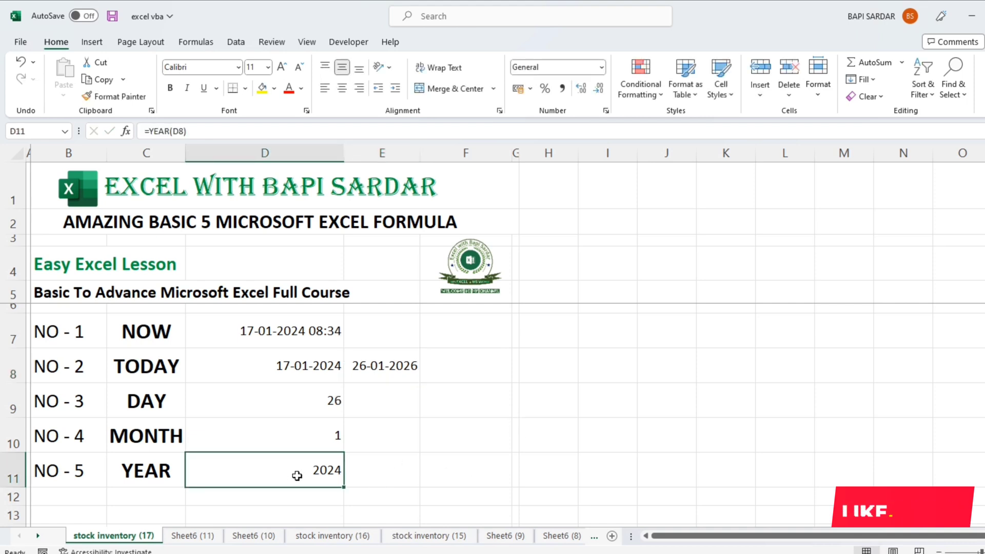
text(=Y)
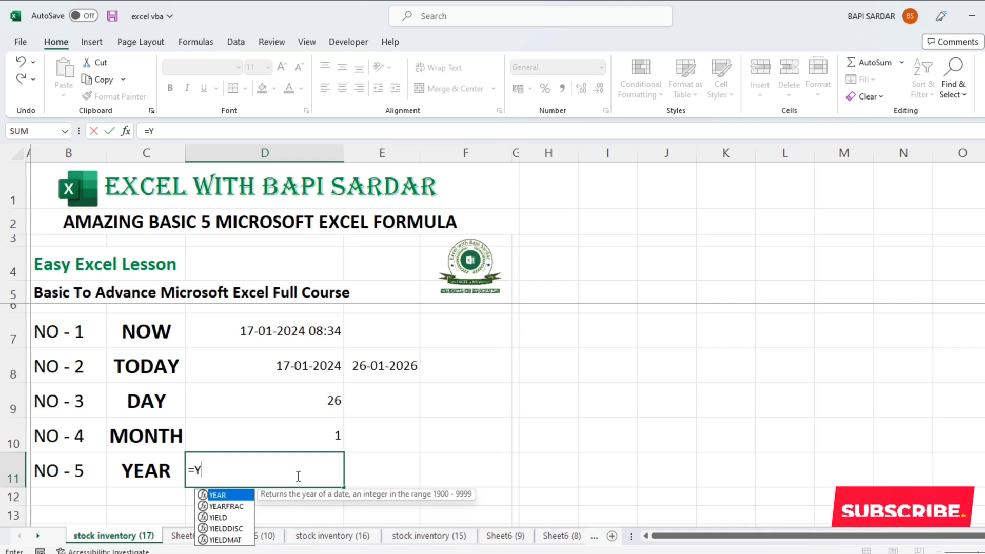
text(EA)
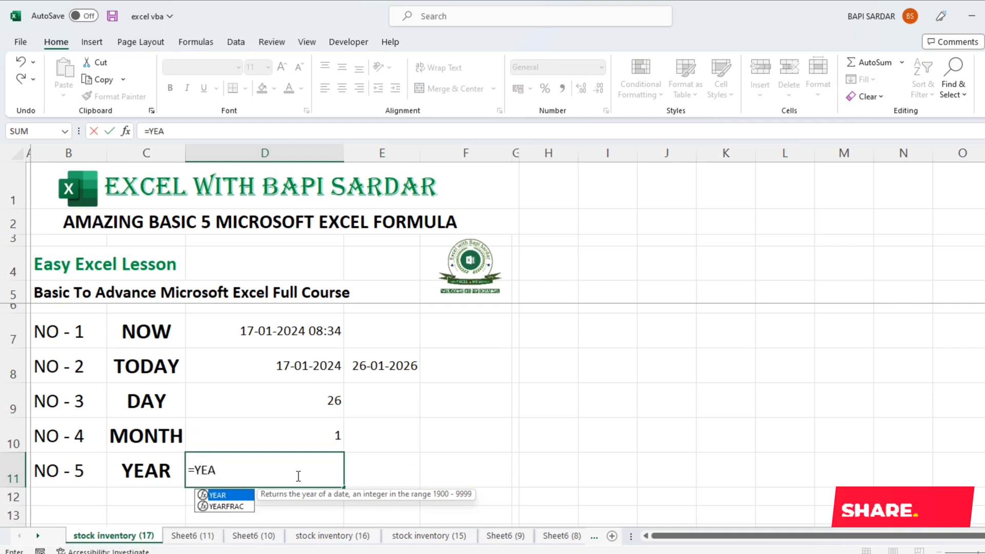
key(Tab)
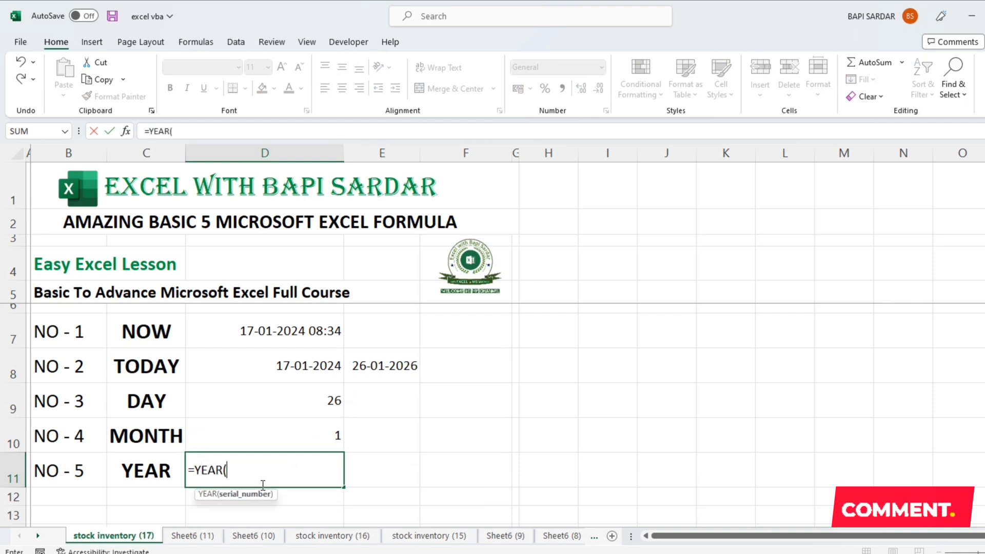
click(362, 370)
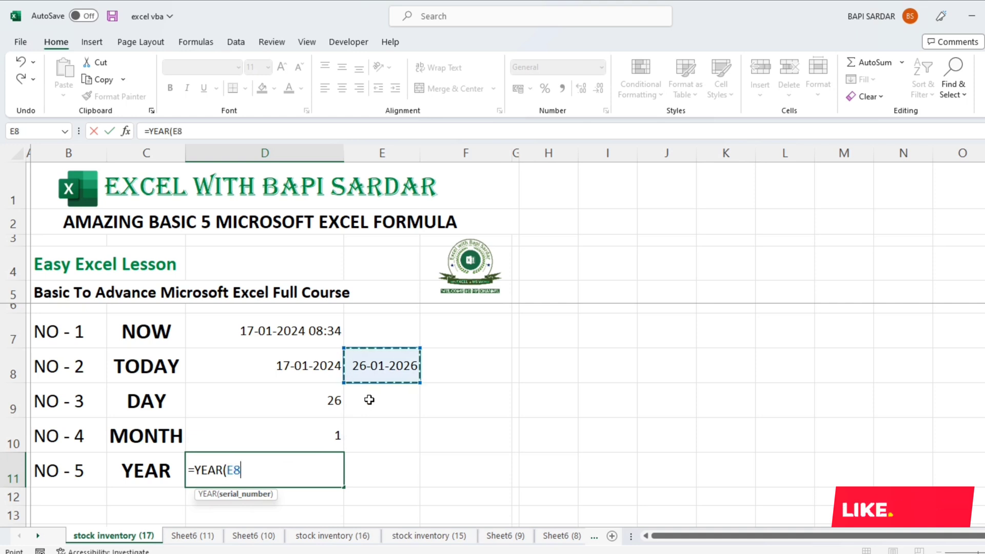
text())
key(Return)
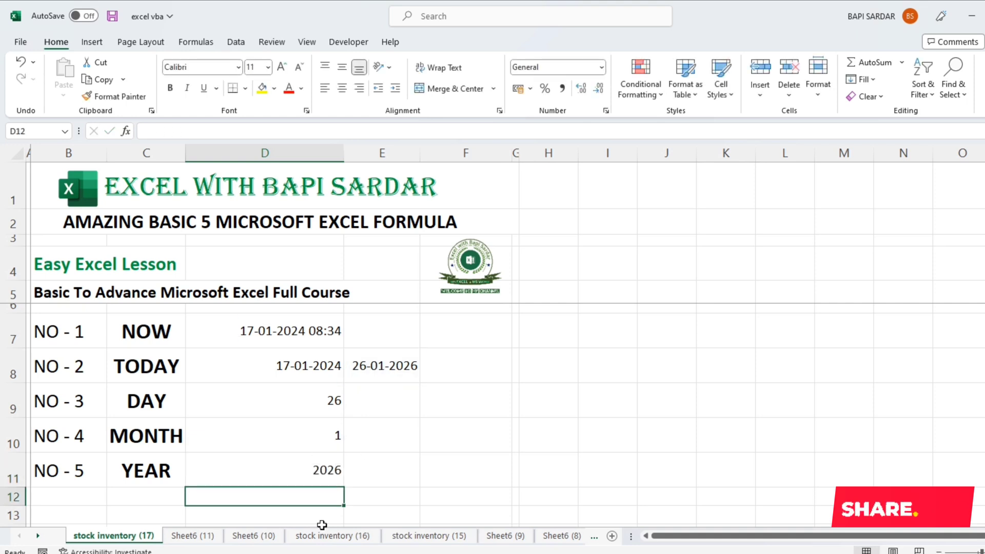
click(291, 477)
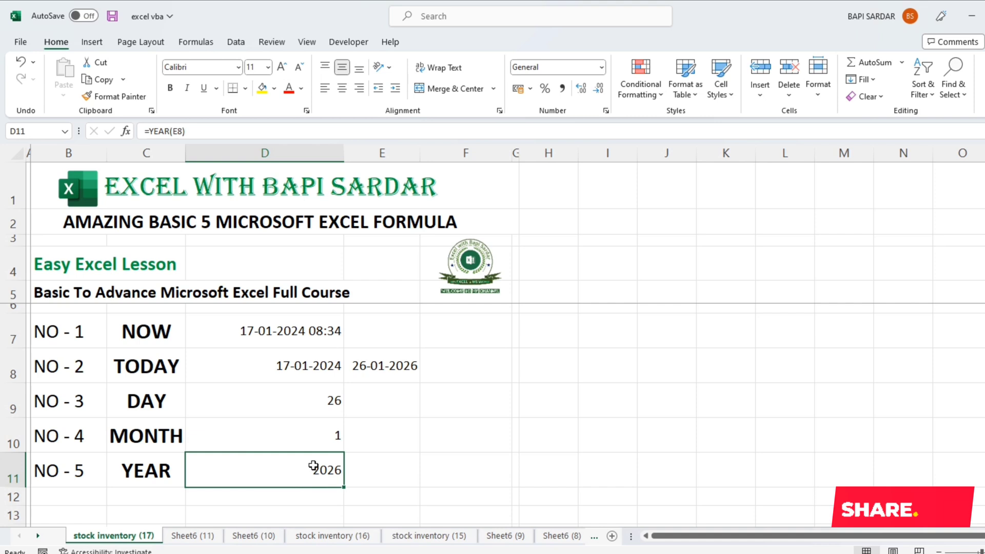